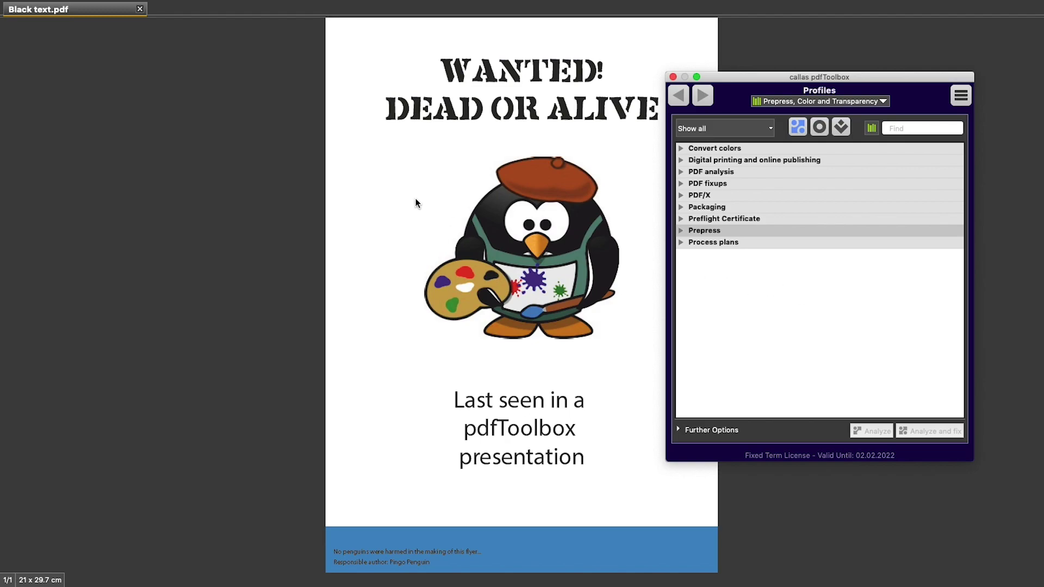
# Step: Open the profiles list, expand Prepress and select Sheetfed offset (CMYK) (GWG 2015)
pyautogui.click(224, 7)
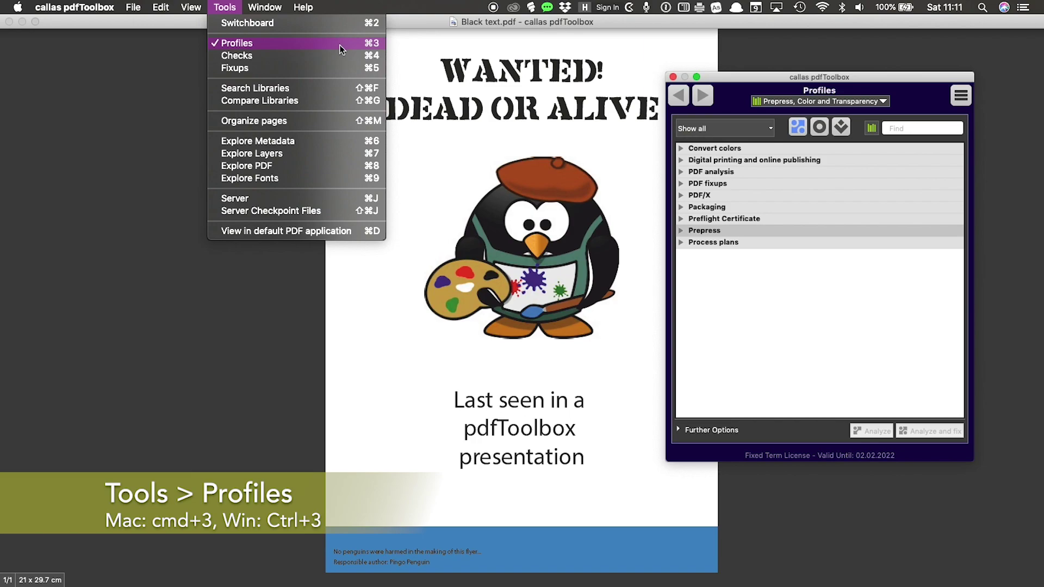
pyautogui.click(752, 340)
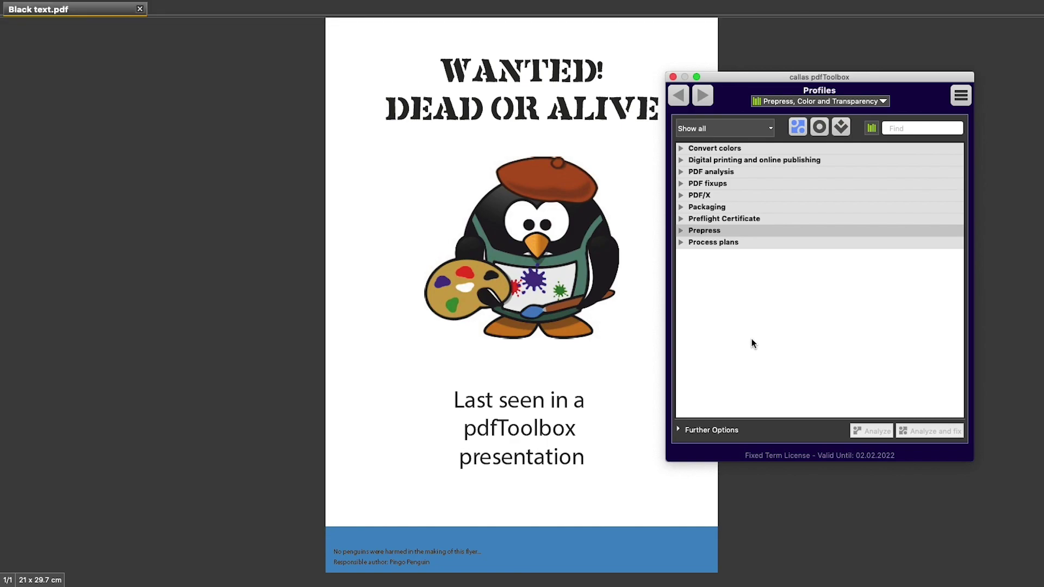
pyautogui.click(682, 231)
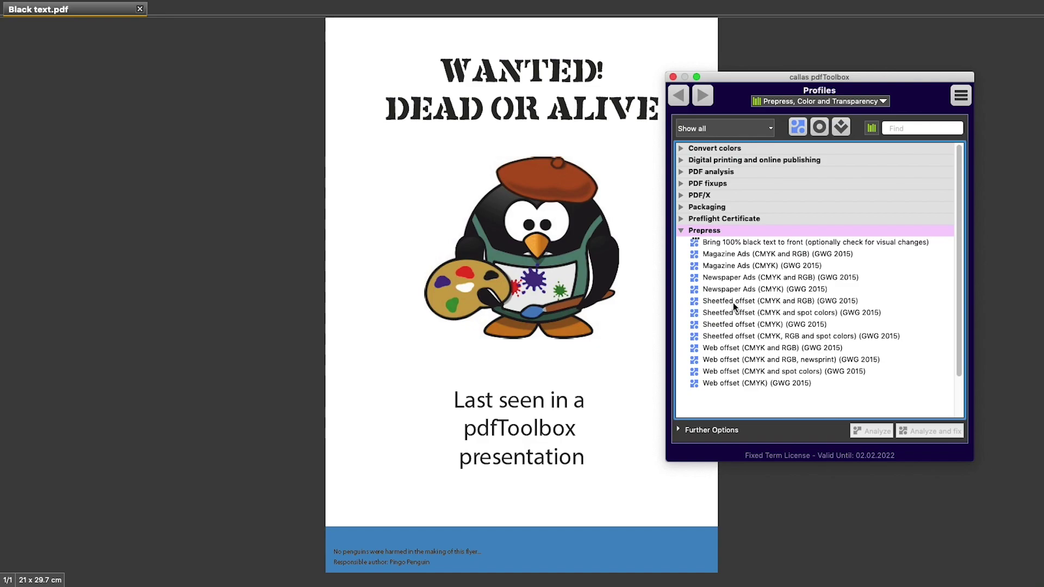
pyautogui.click(776, 324)
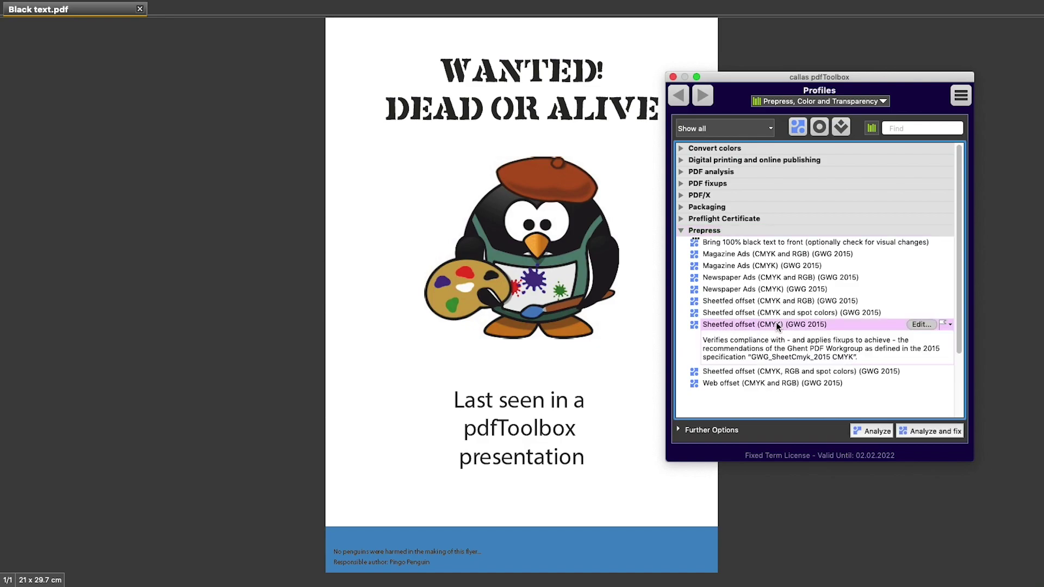
# Step: Open Sheetfed offset (CMYK) (GWG 2015) in Edit Profile, widen its tree, and show the lock options
pyautogui.click(921, 324)
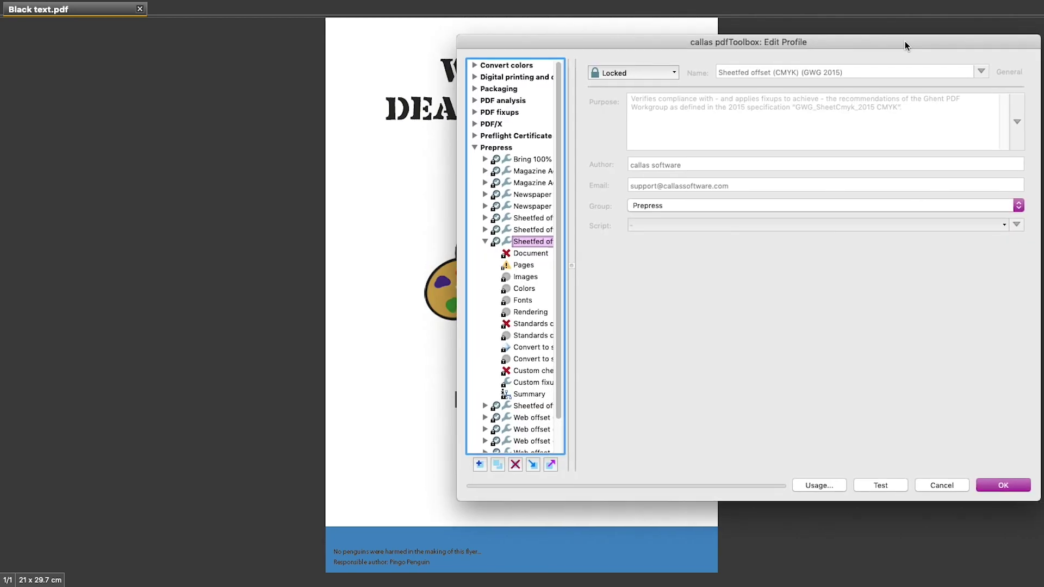
pyautogui.moveTo(904, 41); pyautogui.dragTo(723, 34)
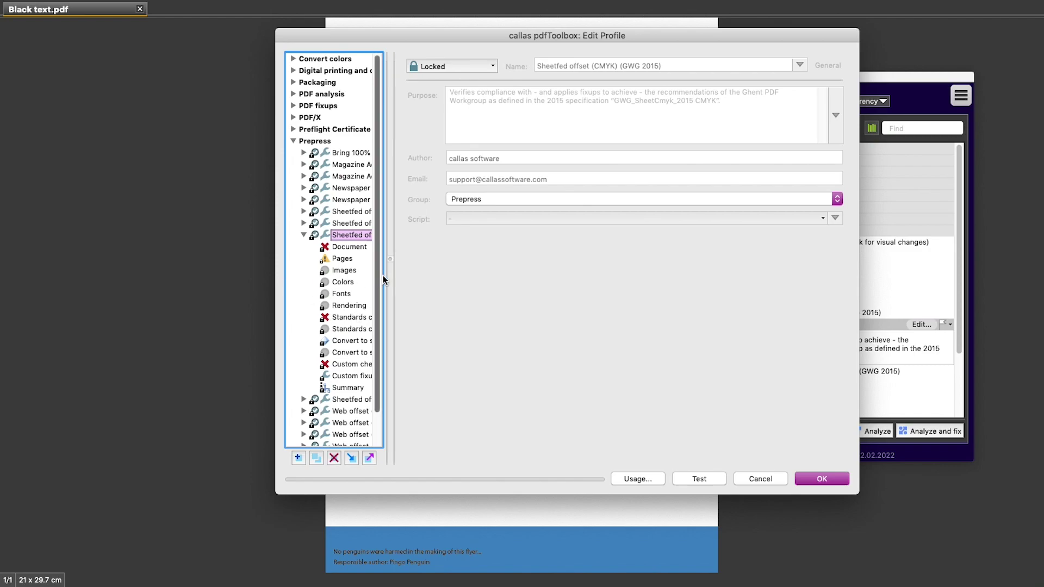
pyautogui.moveTo(389, 277); pyautogui.dragTo(445, 276)
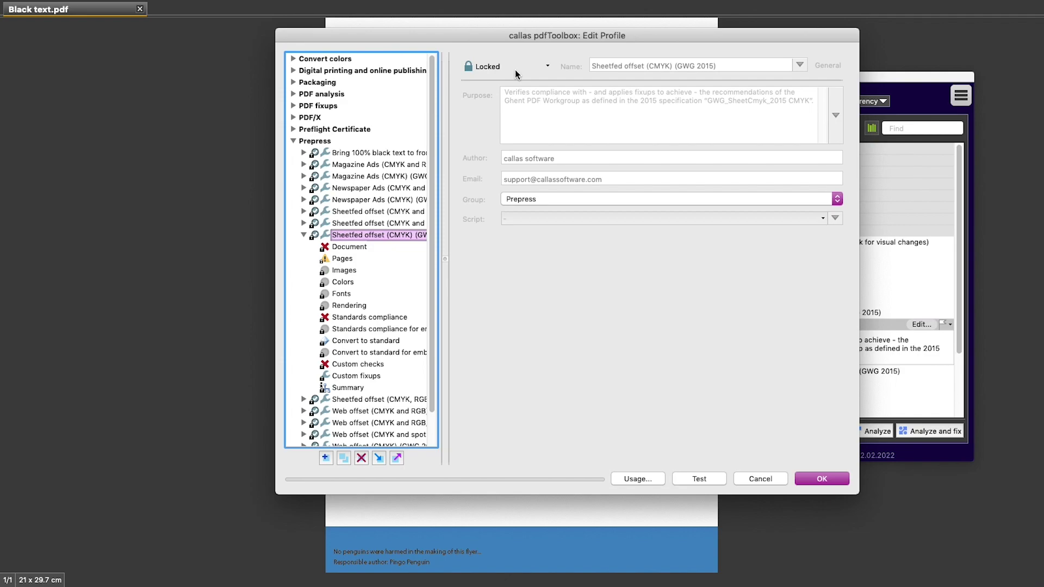
pyautogui.click(547, 66)
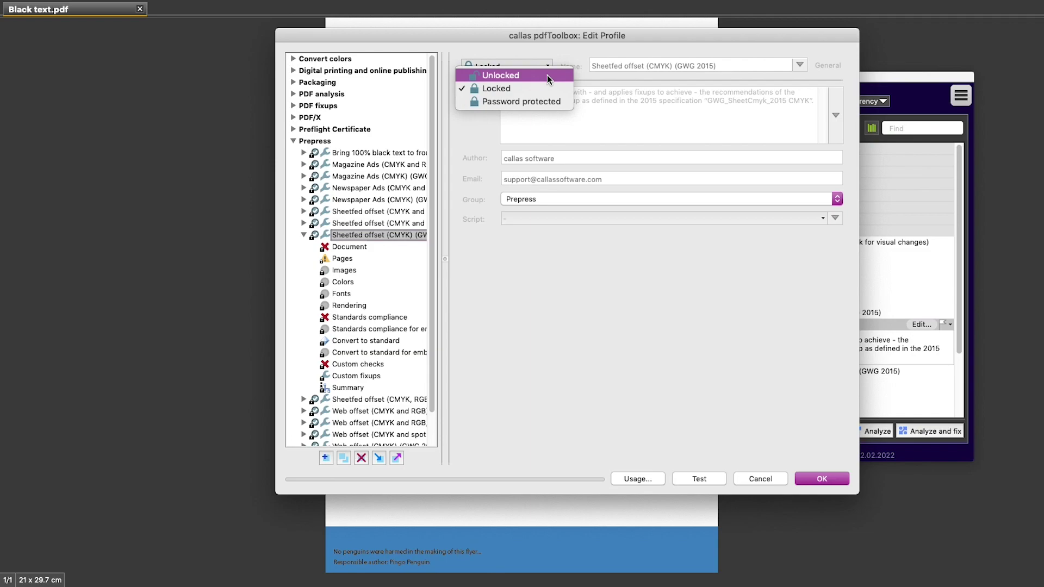
# Step: Set the profile to Unlocked, select its name and purpose fields, then view its Document checks
pyautogui.click(547, 75)
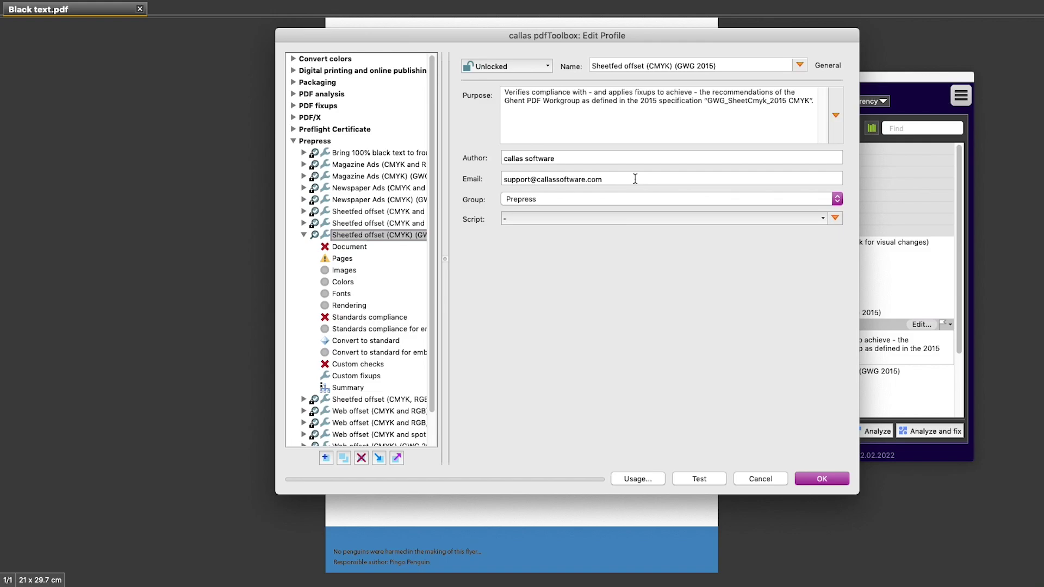
pyautogui.tripleClick(660, 64)
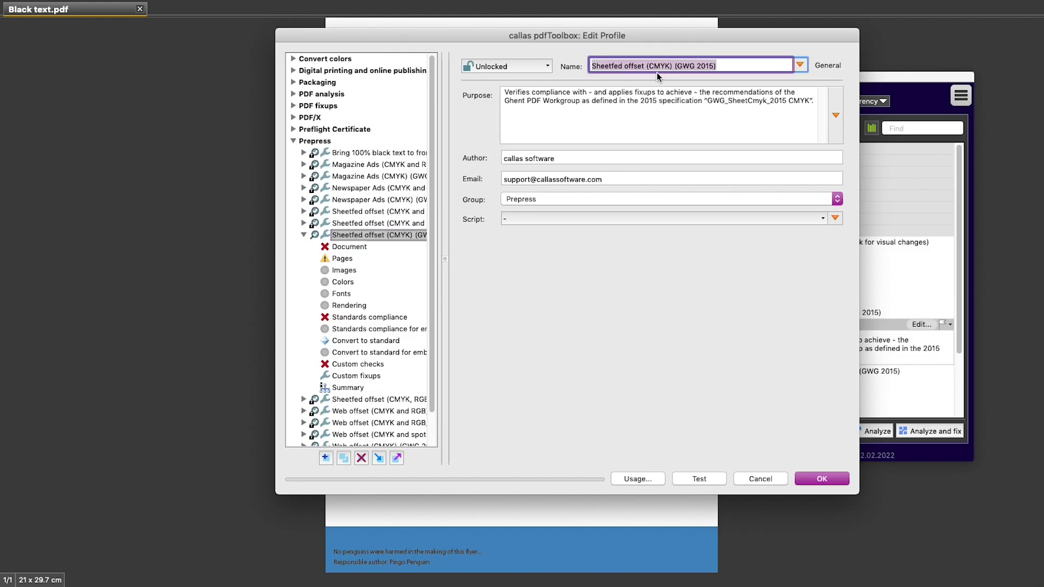
pyautogui.click(623, 139)
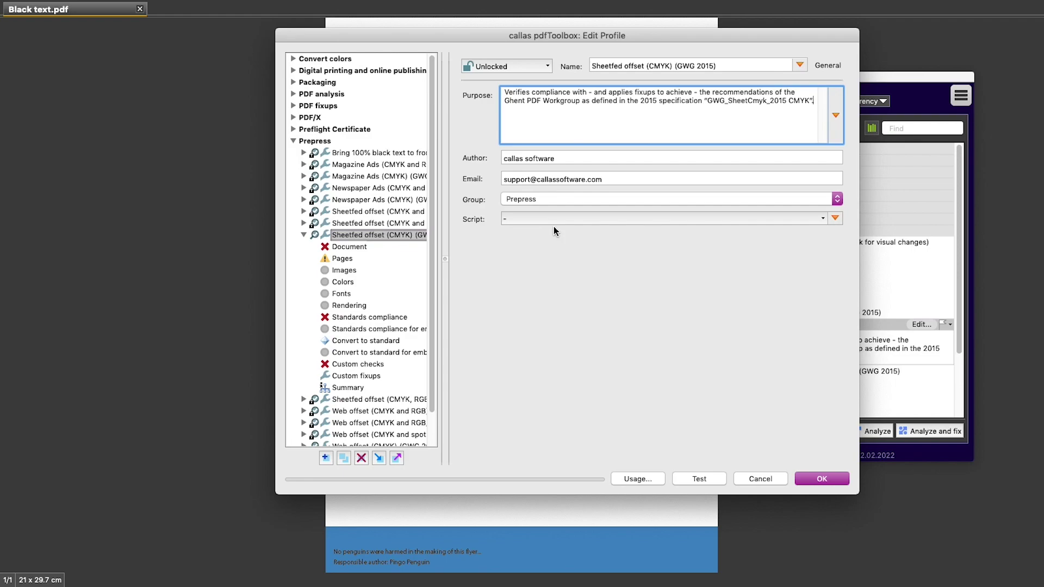
pyautogui.click(368, 248)
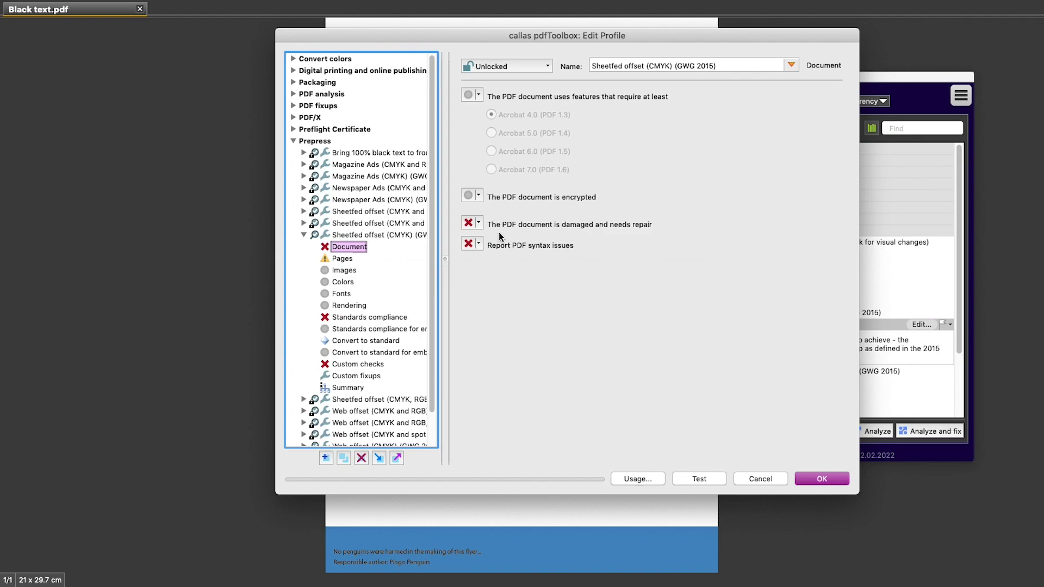
# Step: Show the severity options for the 'PDF document is damaged and needs repair' check
pyautogui.click(481, 225)
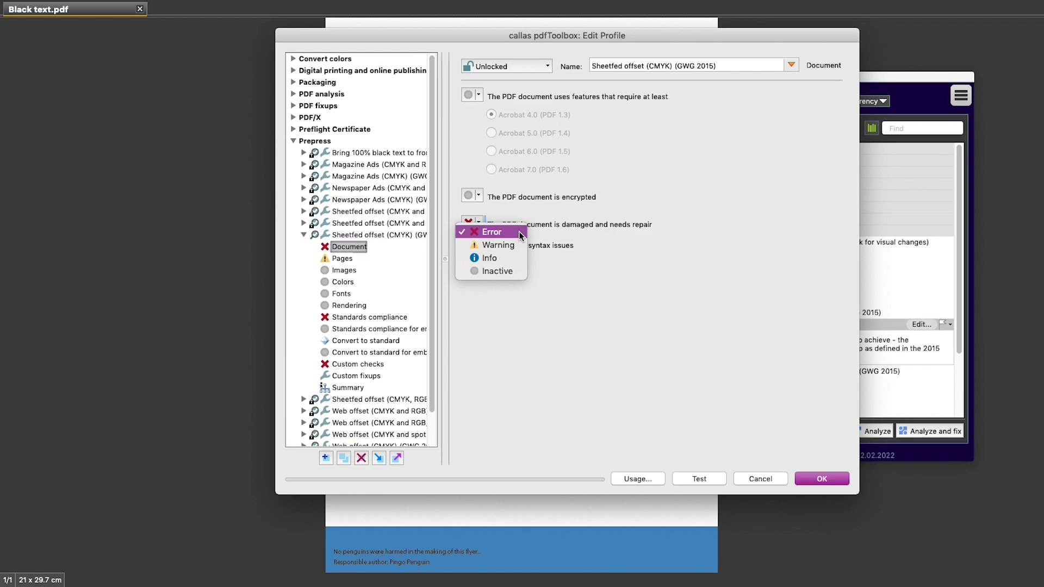
# Step: Keep the damaged-document check at Error and browse the Pages, Images and Colors checks
pyautogui.click(519, 230)
pyautogui.click(344, 259)
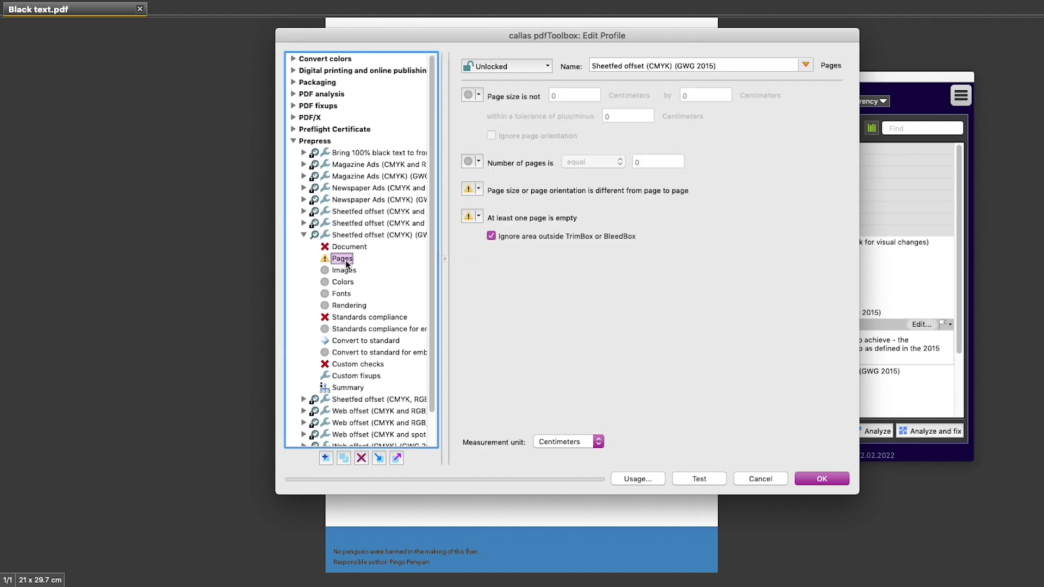
pyautogui.click(347, 270)
pyautogui.click(347, 282)
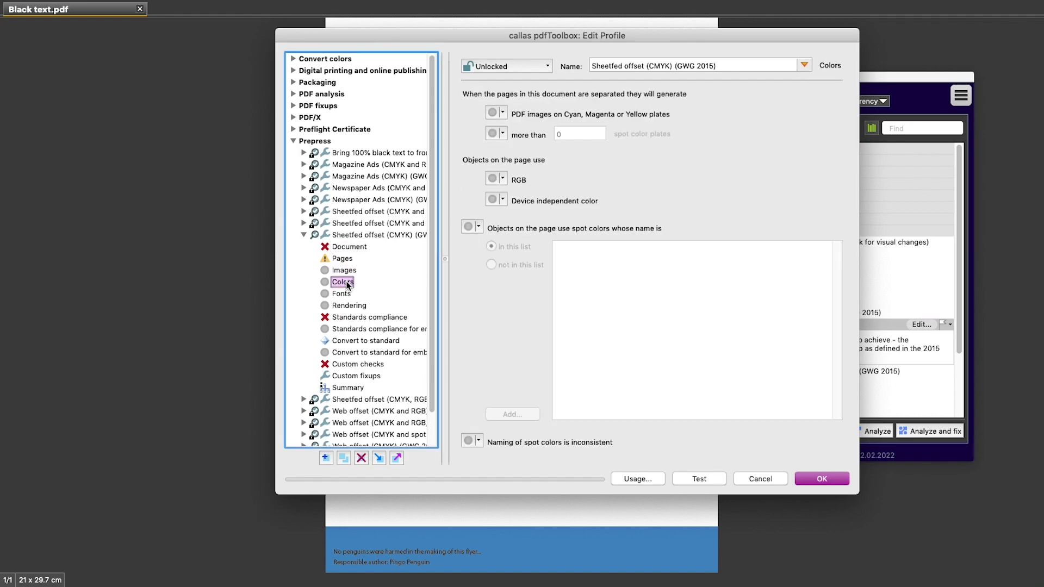
# Step: View the Fonts checks, leaving 'Font is not embedded' at Inactive
pyautogui.click(348, 296)
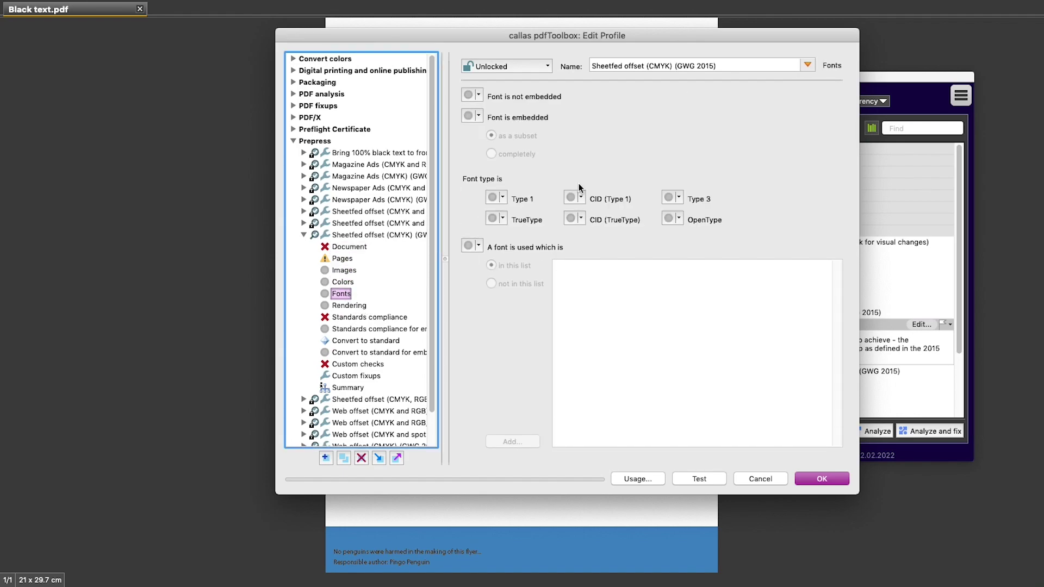
pyautogui.click(478, 95)
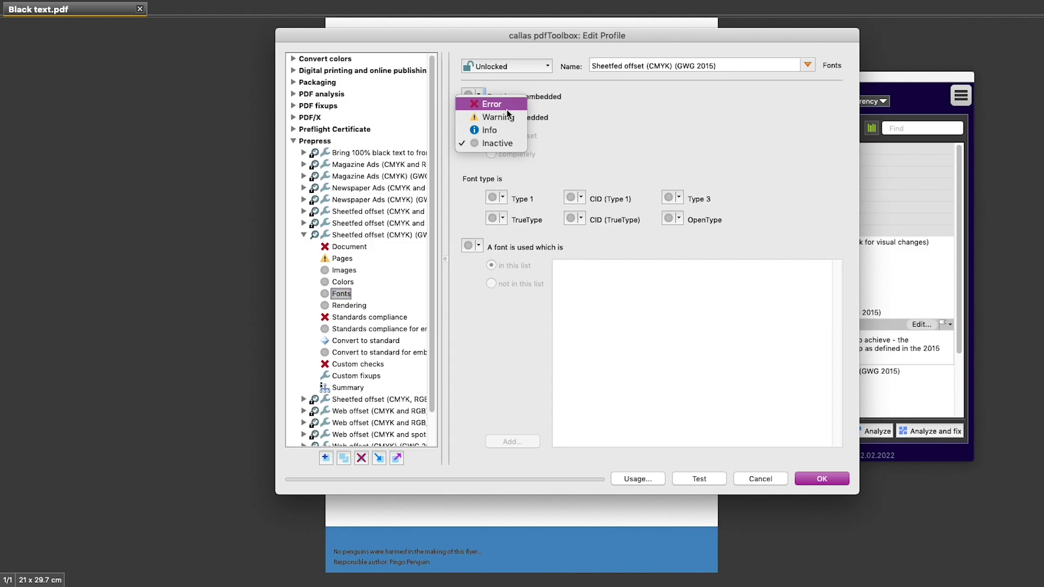
pyautogui.click(465, 241)
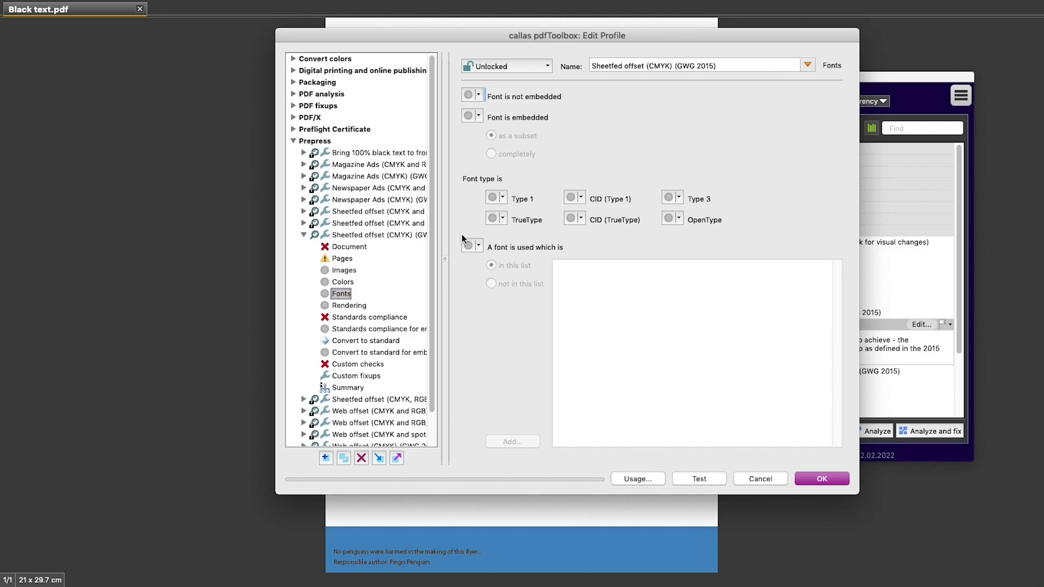
# Step: Show Custom checks, scroll the lists, and select Courier inside TrimBox to read its description
pyautogui.click(380, 365)
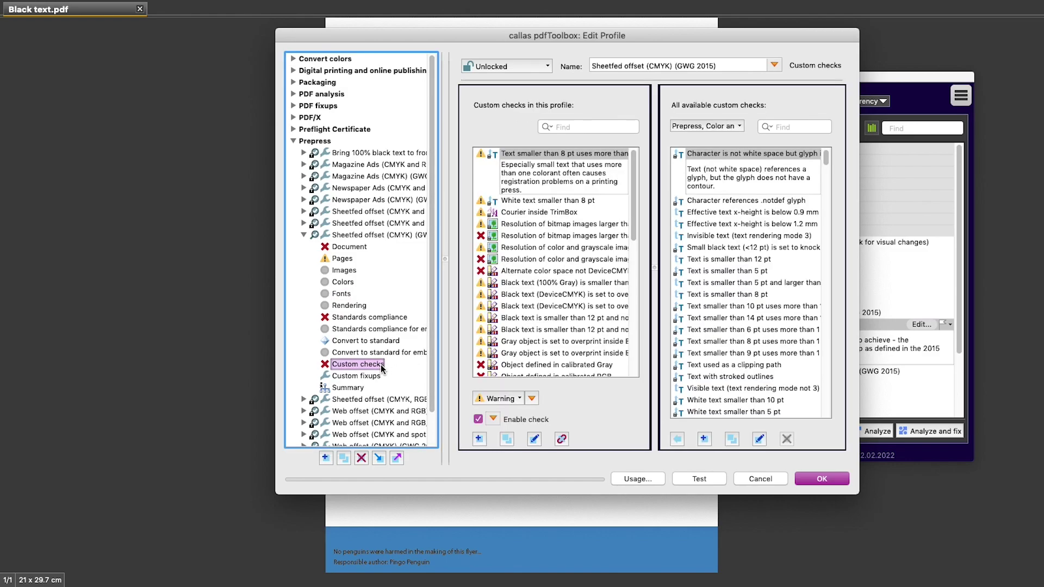
pyautogui.click(378, 376)
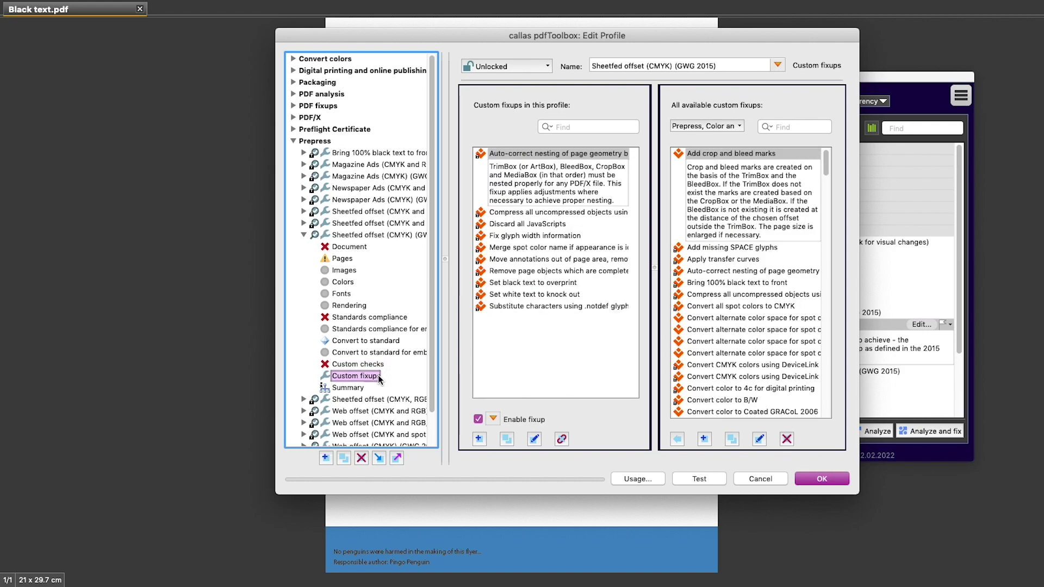
pyautogui.click(380, 365)
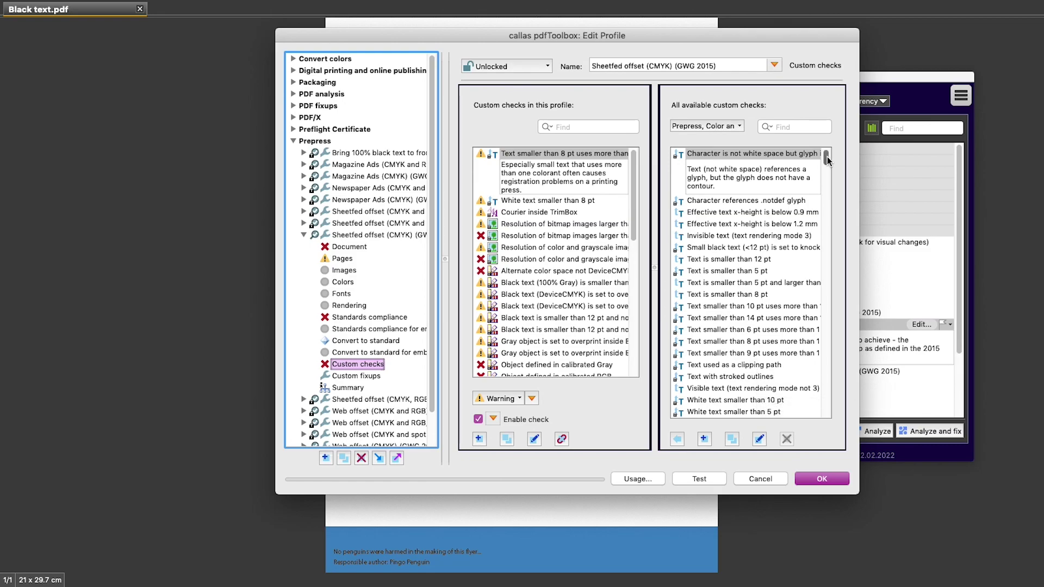
pyautogui.scroll(-5, 830, 179)
pyautogui.moveTo(830, 180)
pyautogui.mouseDown()
pyautogui.moveTo(837, 320)
pyautogui.moveTo(837, 146)
pyautogui.mouseUp()
pyautogui.moveTo(631, 177)
pyautogui.mouseDown()
pyautogui.moveTo(642, 317)
pyautogui.moveTo(629, 167)
pyautogui.mouseUp()
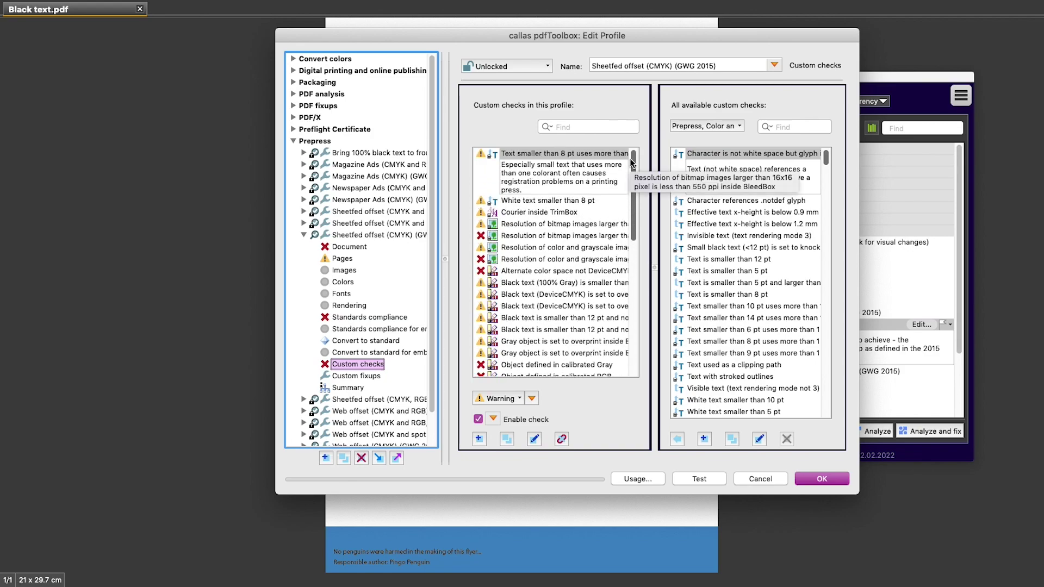
pyautogui.click(520, 212)
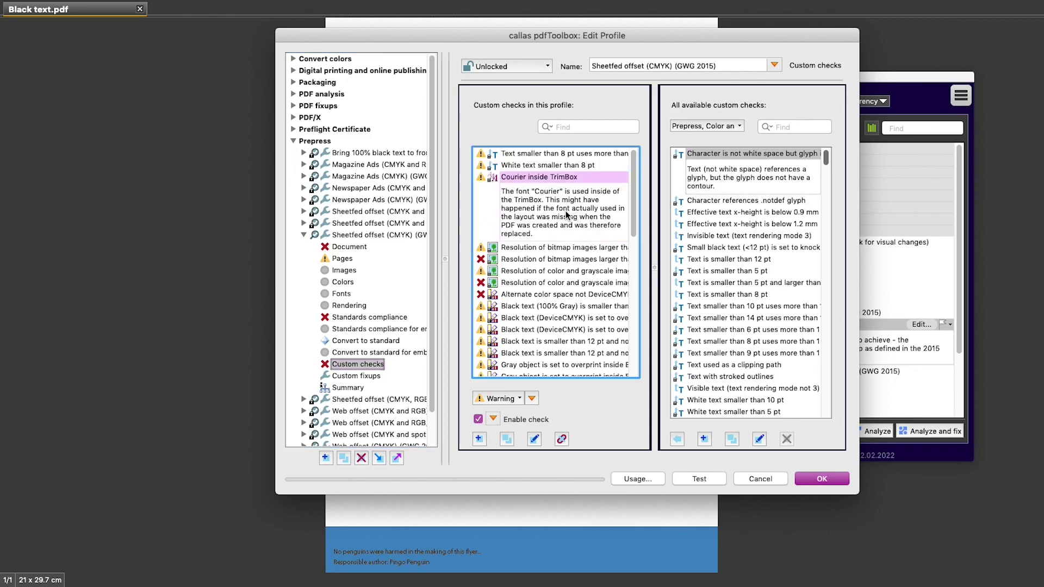
# Step: Change the Courier inside TrimBox check to Info severity, then view the Custom fixups list
pyautogui.click(520, 400)
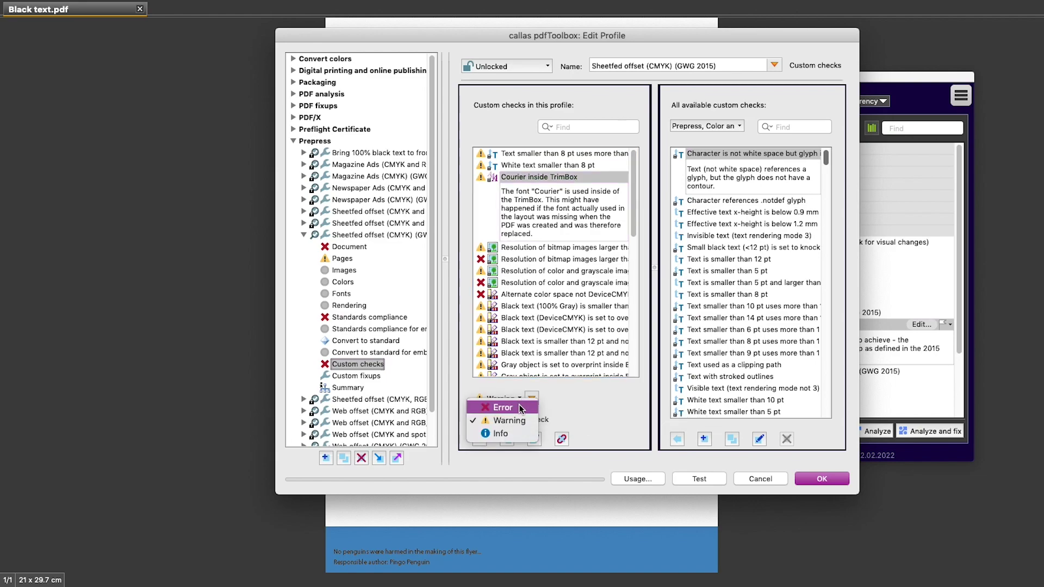
pyautogui.click(518, 407)
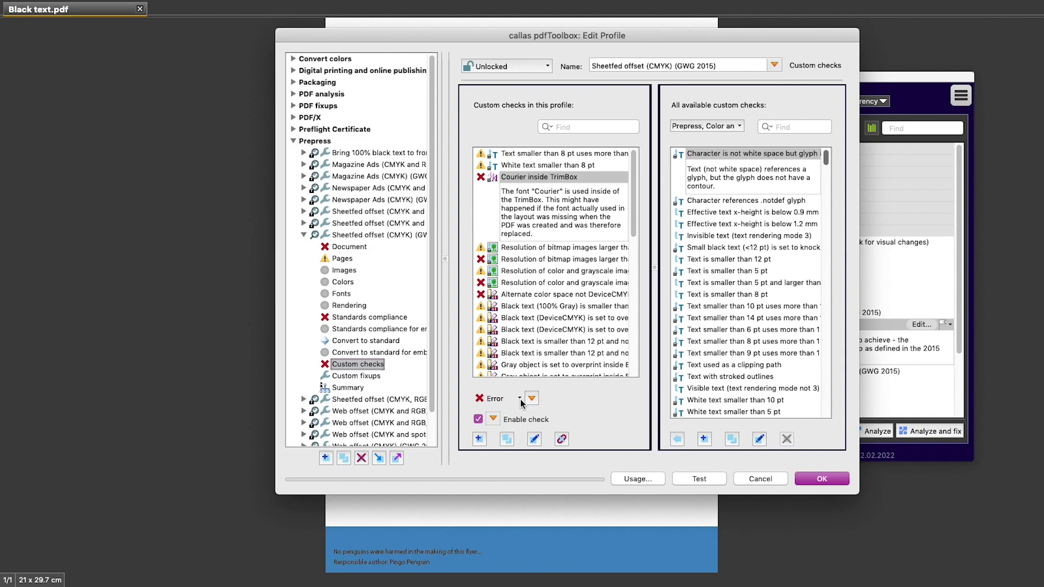
pyautogui.click(520, 401)
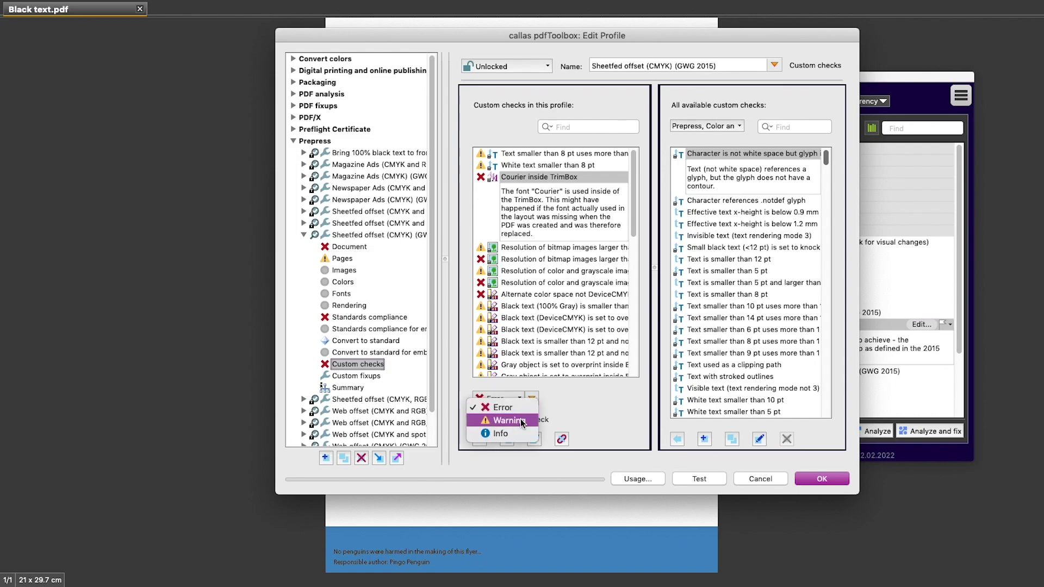
pyautogui.click(501, 433)
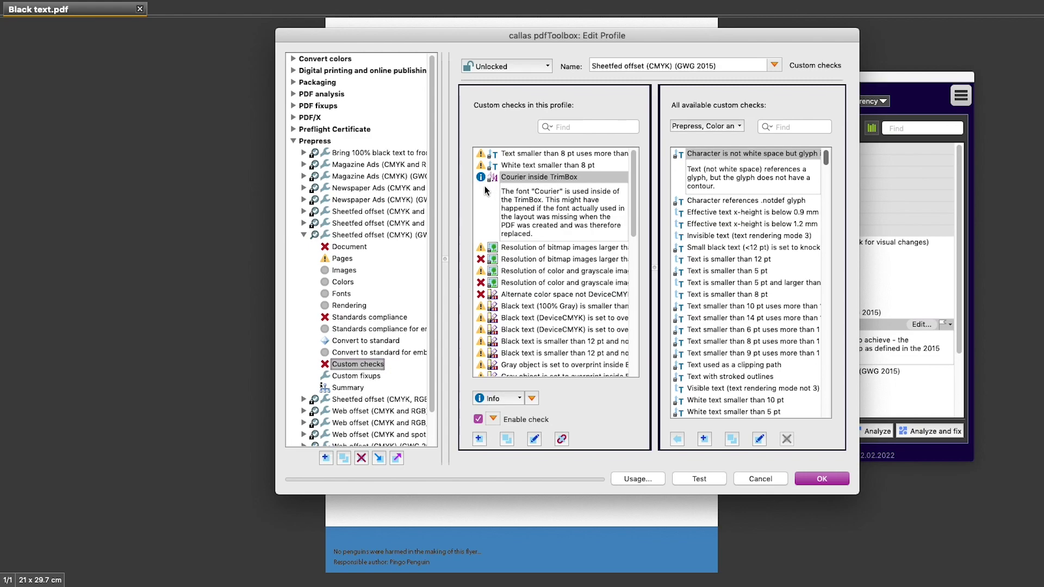
pyautogui.click(376, 379)
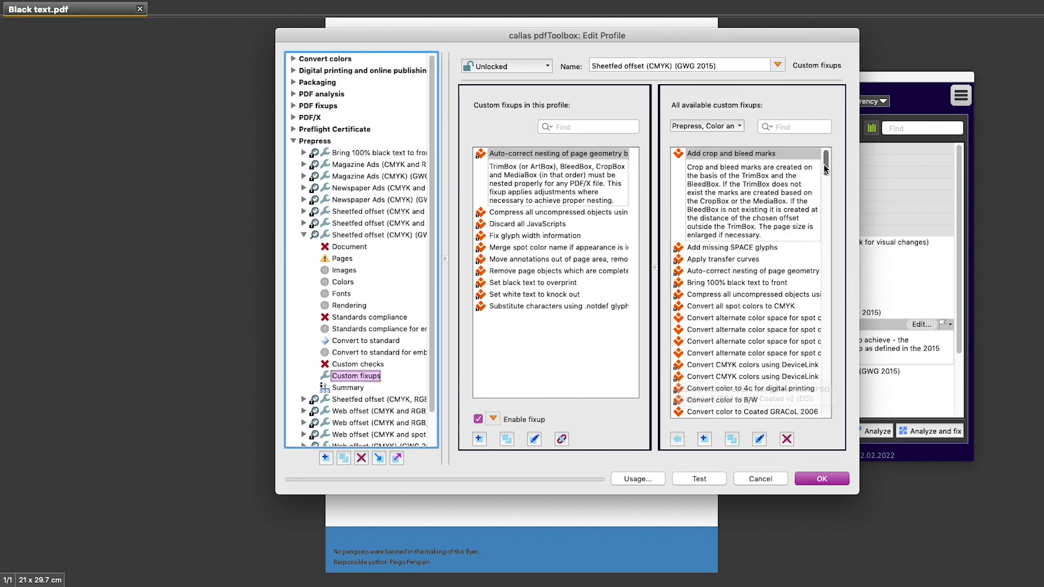
pyautogui.moveTo(827, 163); pyautogui.dragTo(840, 338)
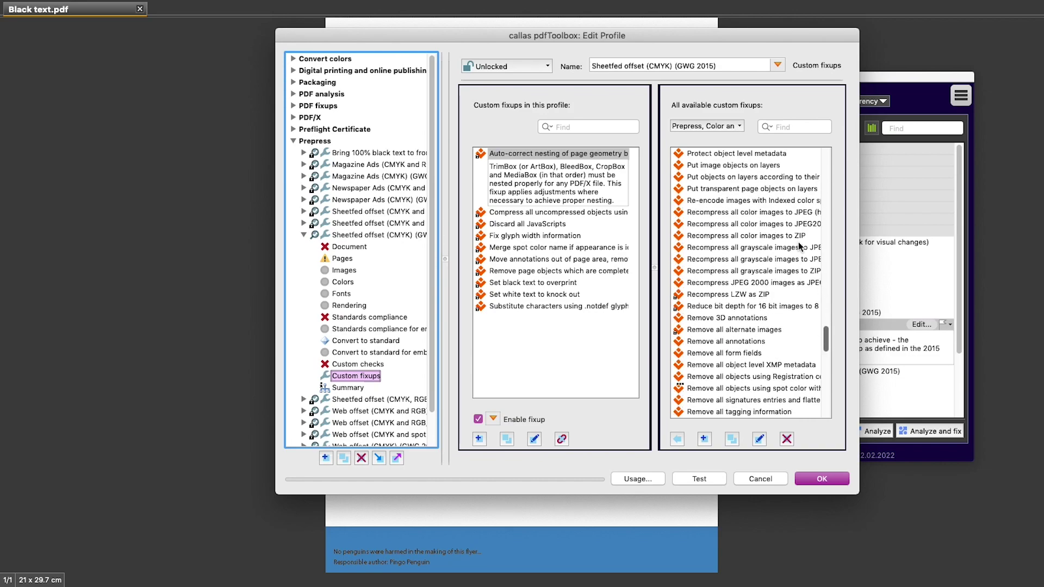
pyautogui.click(554, 157)
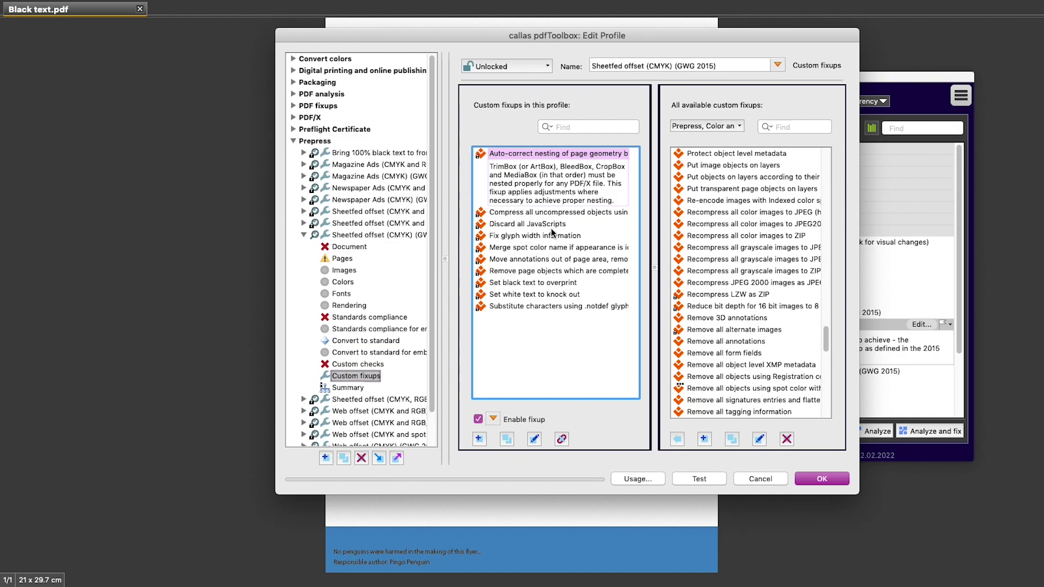
pyautogui.click(528, 225)
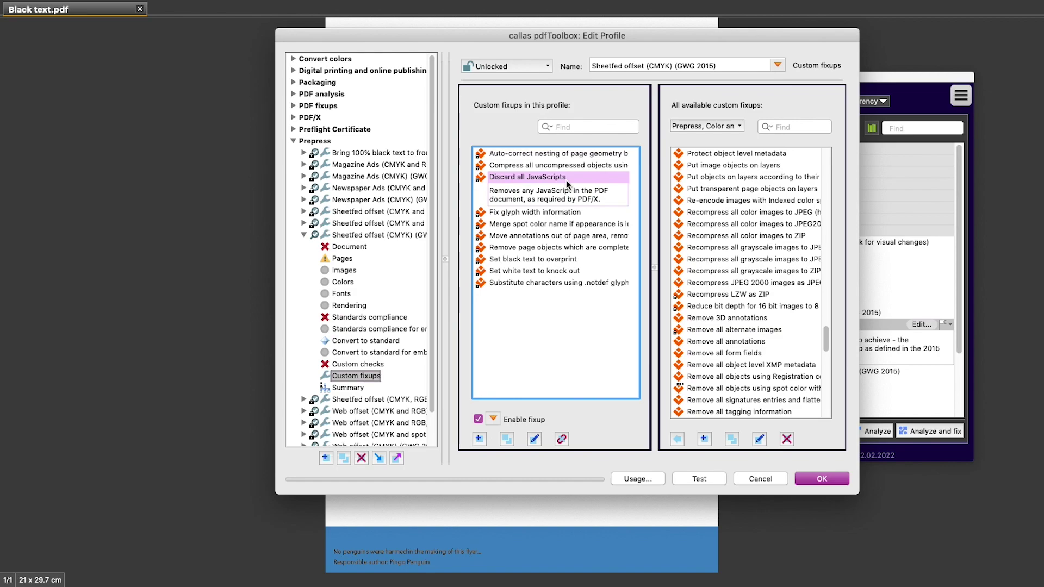
# Step: Cancel the editor, discard all changes, and reselect Sheetfed offset (CMYK) (GWG 2015)
pyautogui.click(778, 482)
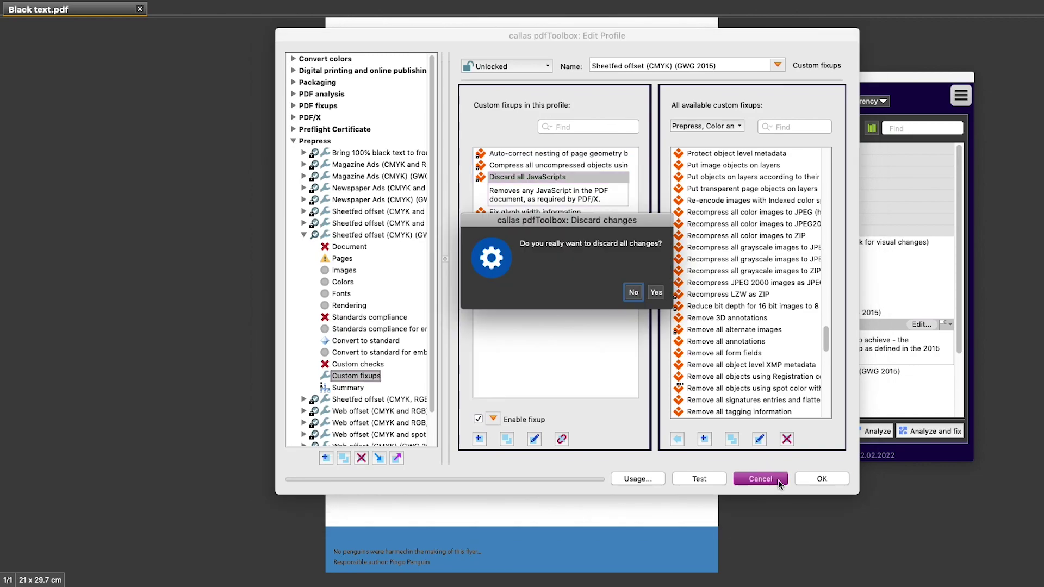
pyautogui.click(657, 293)
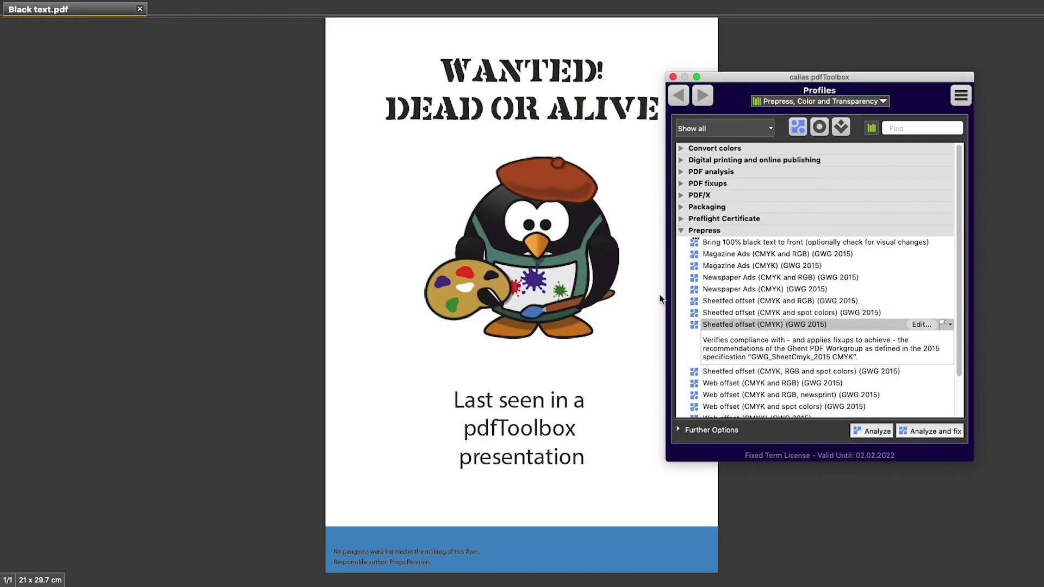
pyautogui.click(730, 324)
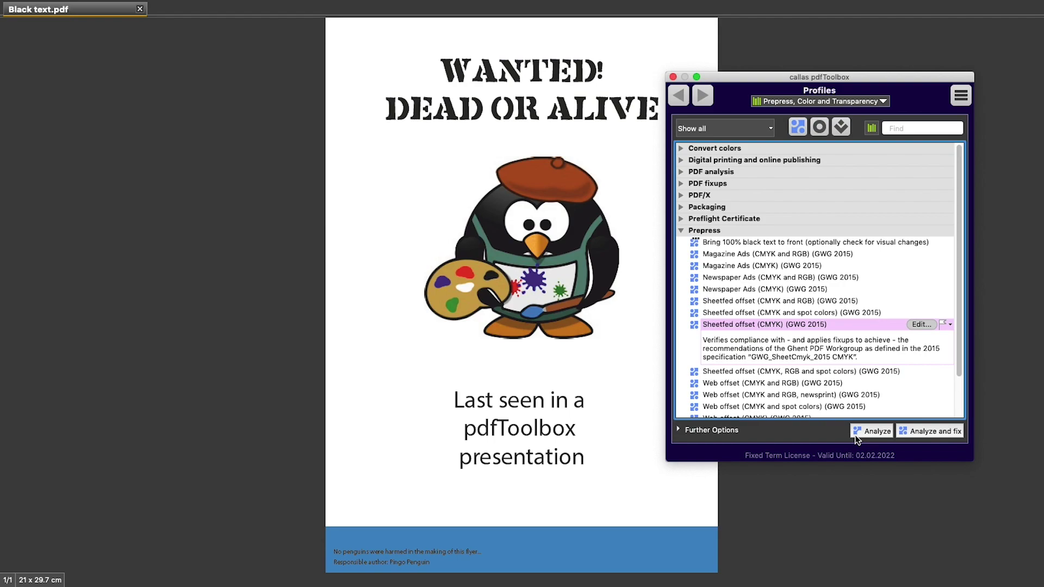
# Step: Run Analyze and fix, naming the output file 'Black text - Demo.pdf'
pyautogui.click(908, 433)
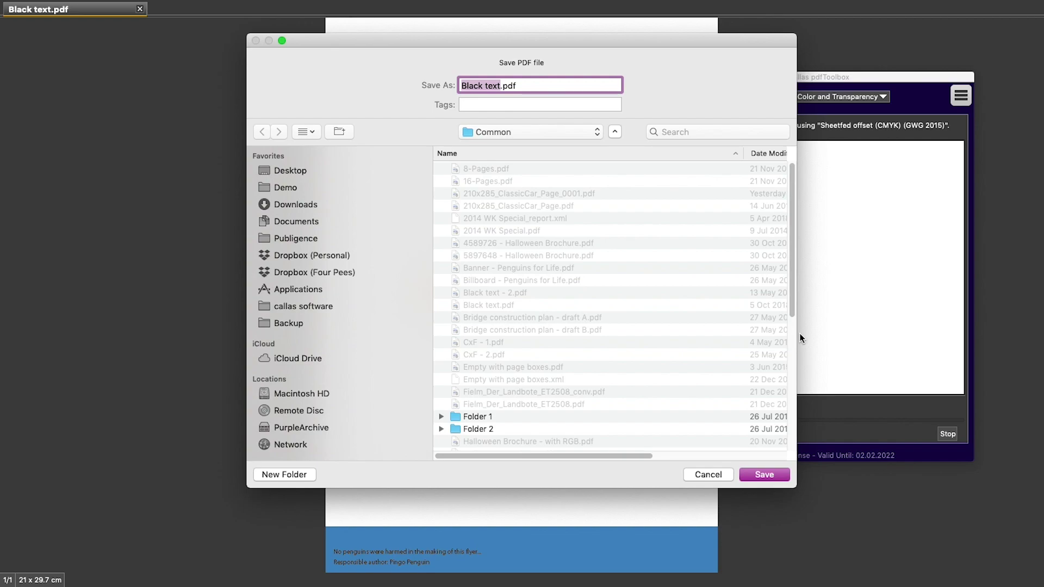
pyautogui.press('Right')
pyautogui.write('- Demo')
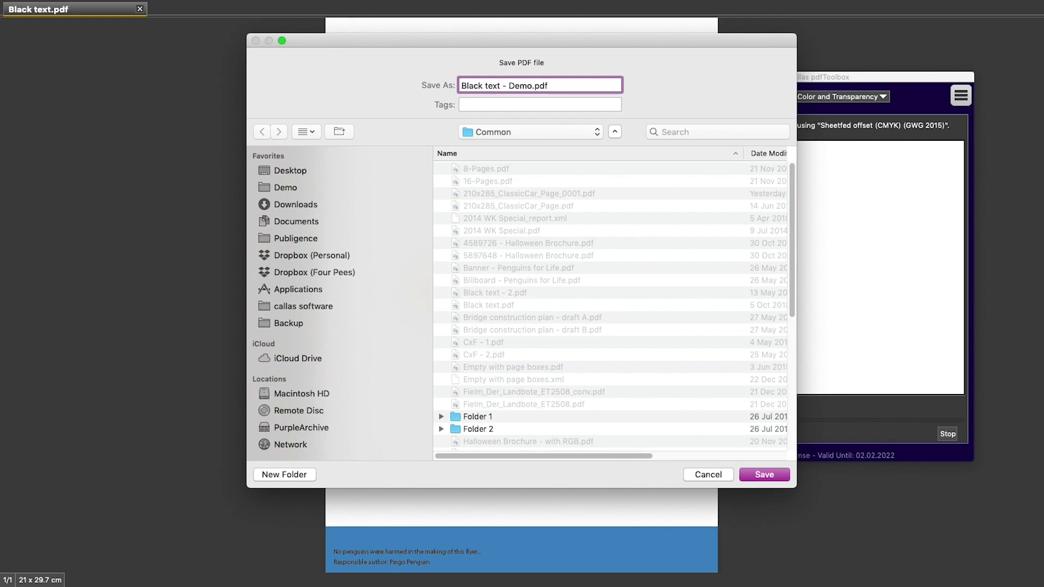
# Step: Save 'Black text - Demo.pdf' and let the fixups finish to show the results
pyautogui.press('Return')
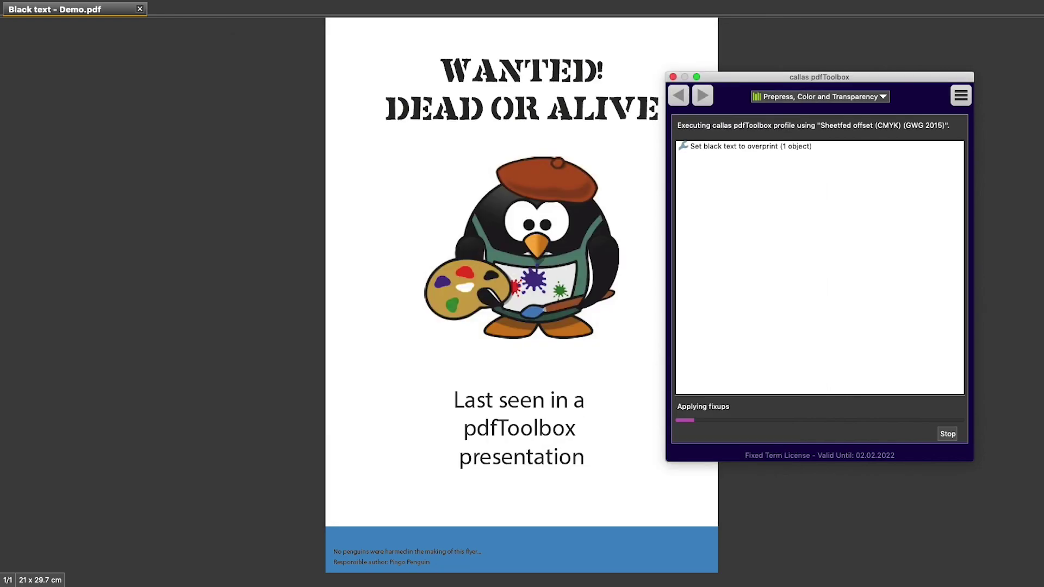